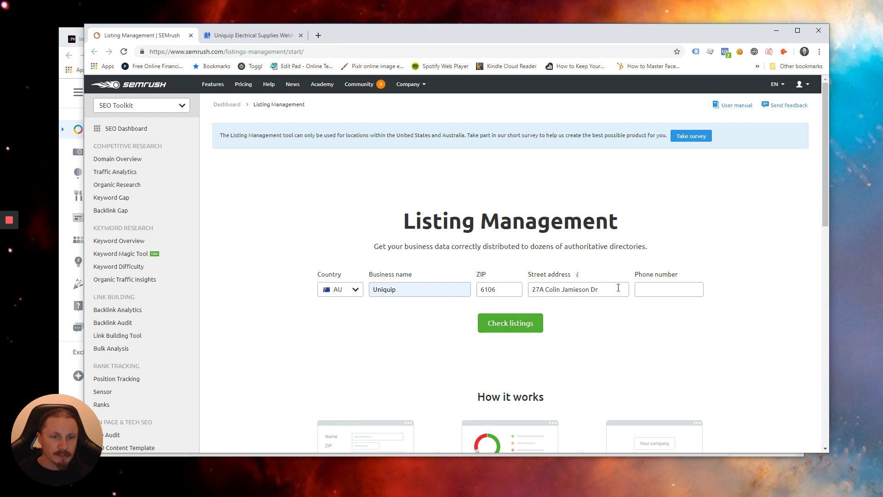
Run the listing check for Uniquip in AU at ZIP 6106, which flags the missing phone number.
left_click(510, 325)
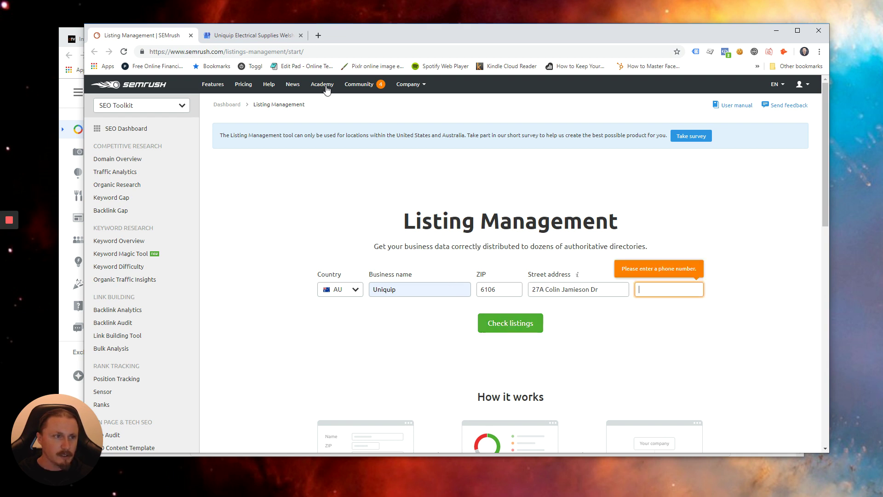
Load uniquip.net.au in a new tab and copy the phone number from its footer.
left_click(319, 36)
type("uniquip")
key("Return")
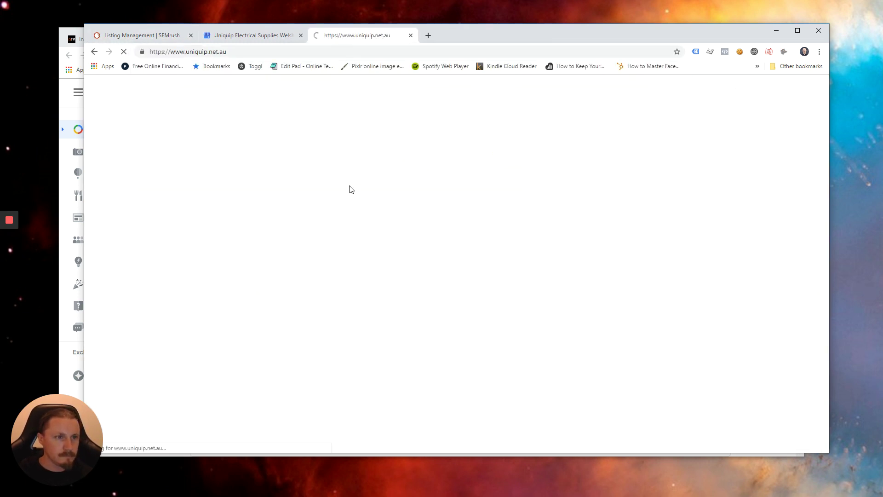
scroll(388, 227, "down", 20)
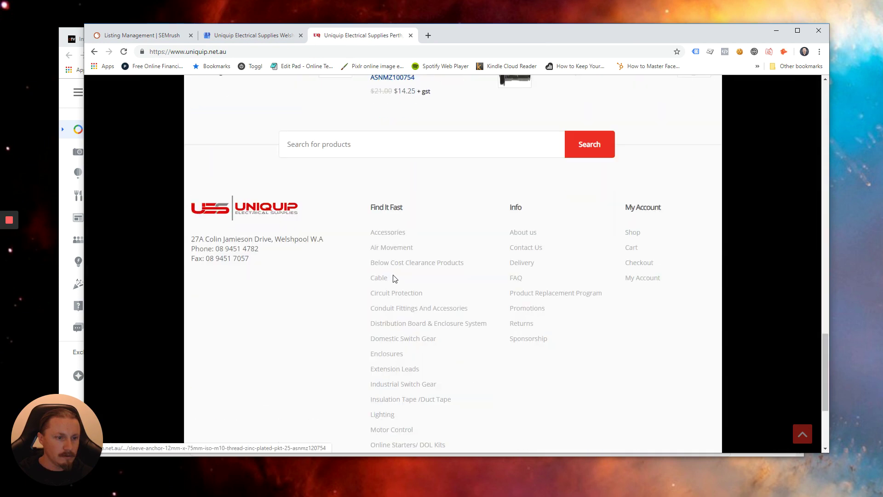
scroll(393, 278, "up", 2)
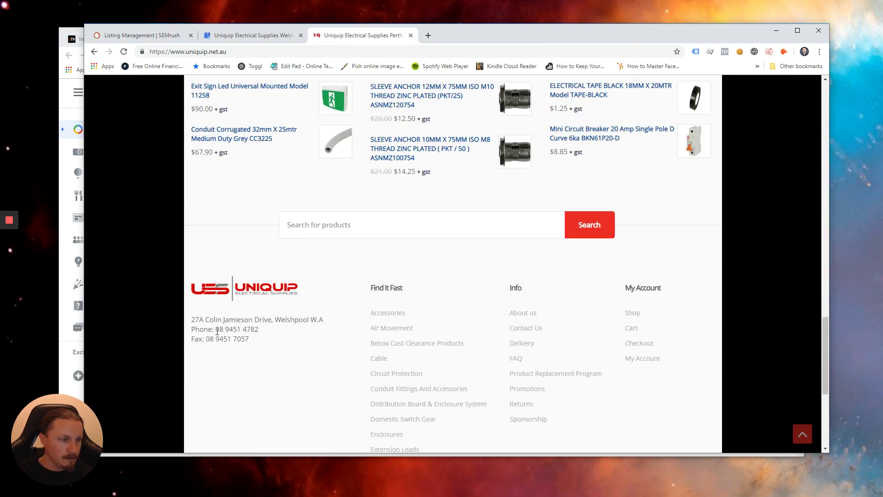
left_click_drag(217, 330, 261, 329)
key("ctrl+c")
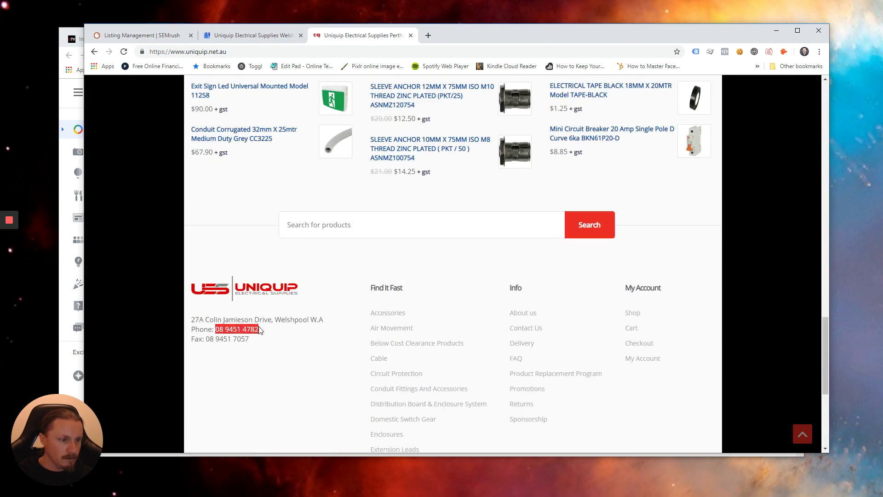
left_click(173, 35)
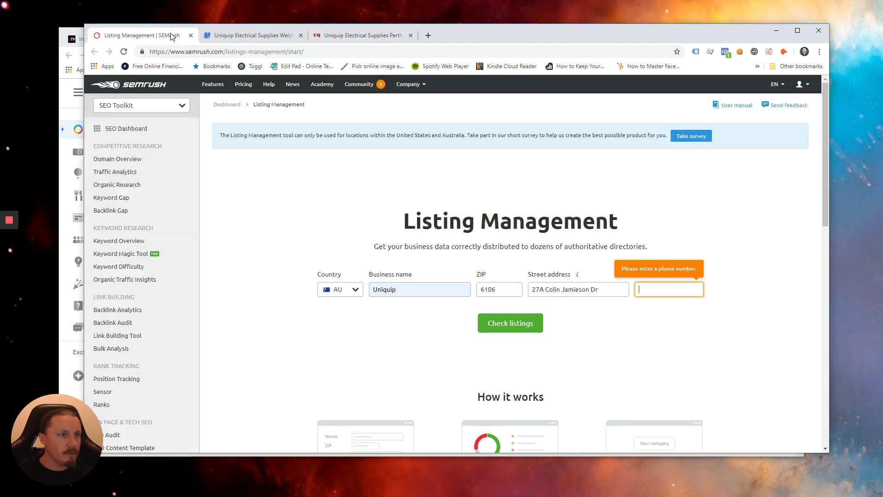
Paste the phone number into the form and rerun the check for 18 potential listings.
left_click(665, 292)
key("ctrl+v")
left_click(509, 322)
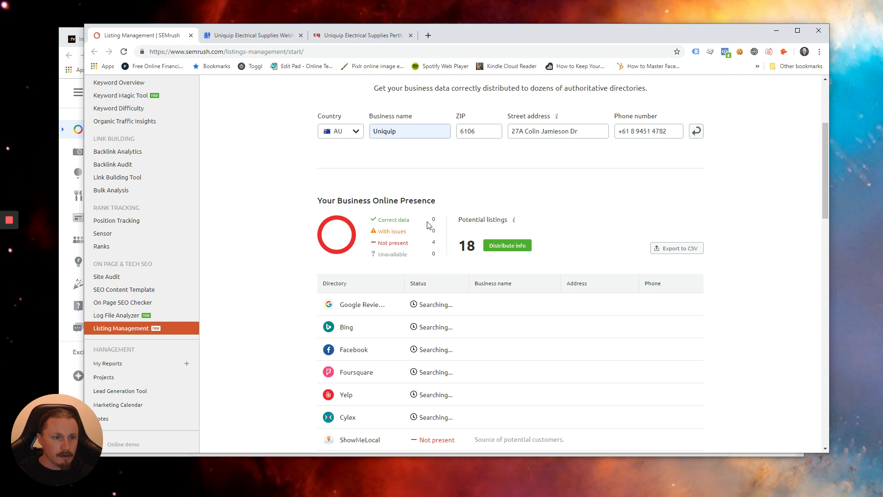
scroll(449, 299, "down", 1)
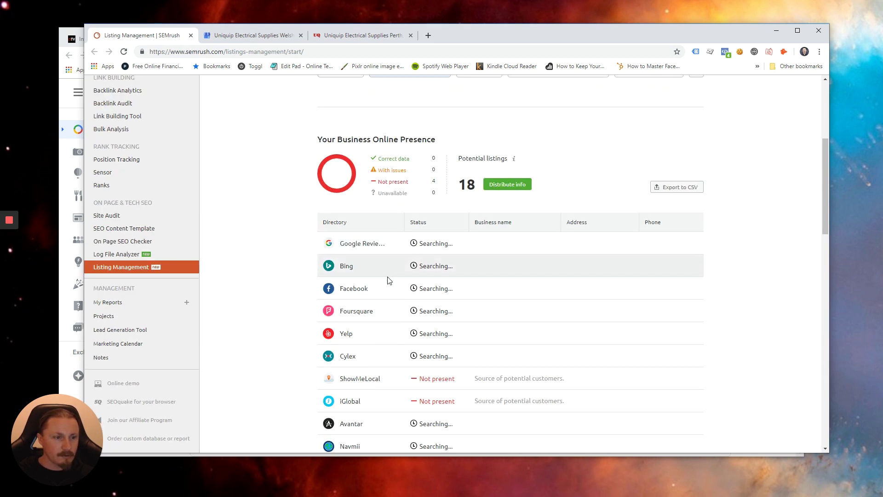
scroll(388, 286, "down", 3)
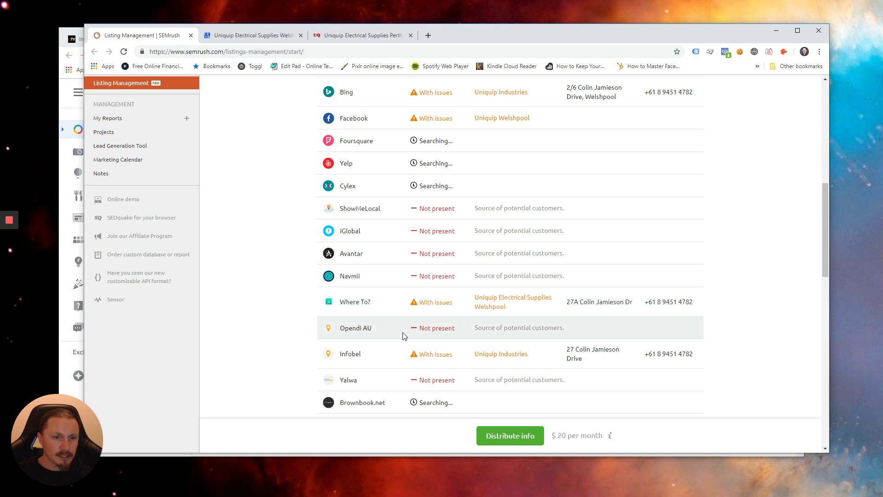
scroll(431, 328, "up", 2)
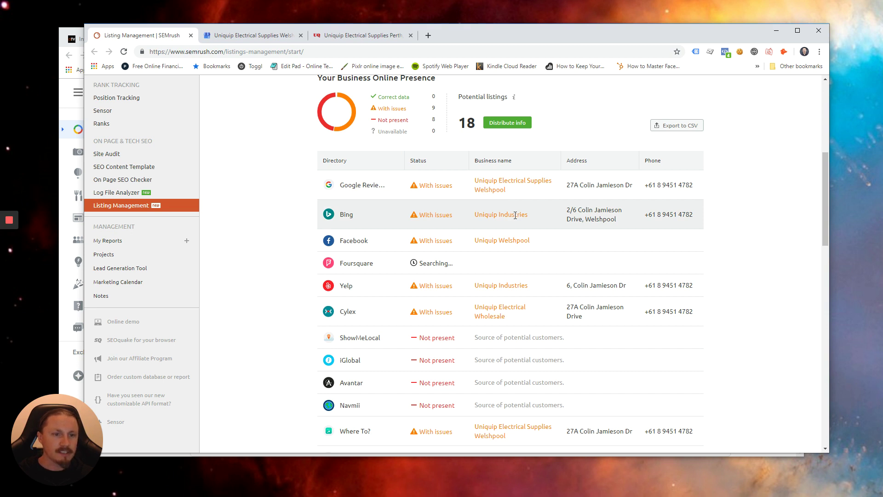
Scroll the results until Foursquare finishes, leaving 10 listings with issues and 8 not present.
scroll(515, 215, "up", 1)
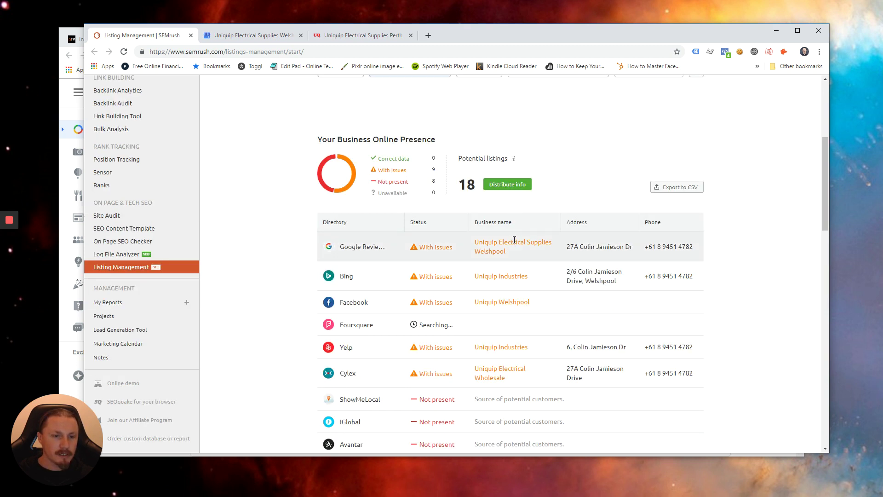
scroll(514, 240, "down", 1)
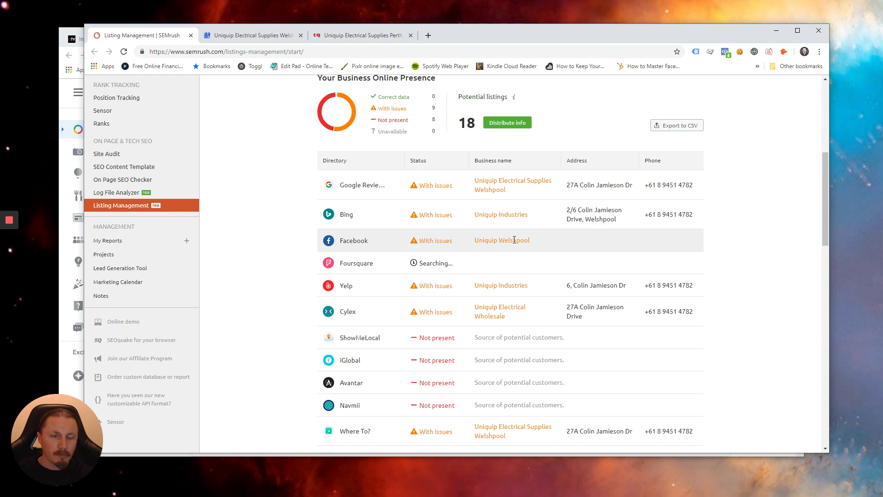
scroll(514, 239, "up", 1)
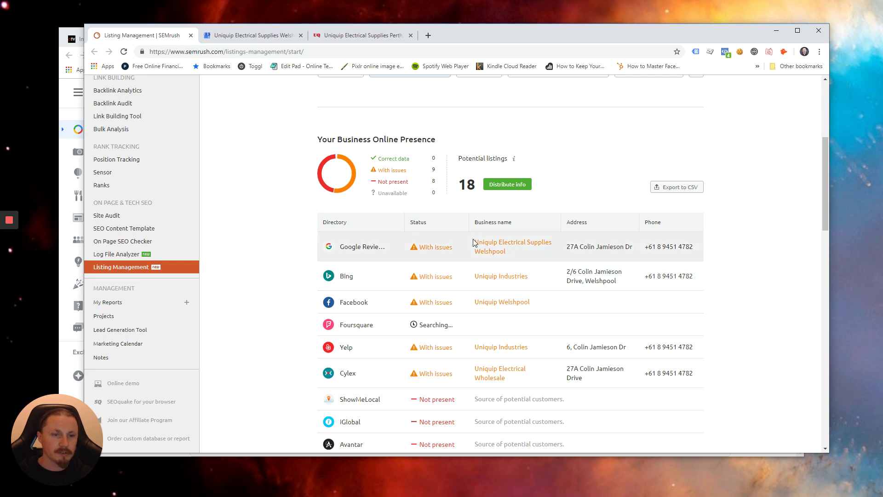
scroll(538, 245, "down", 2)
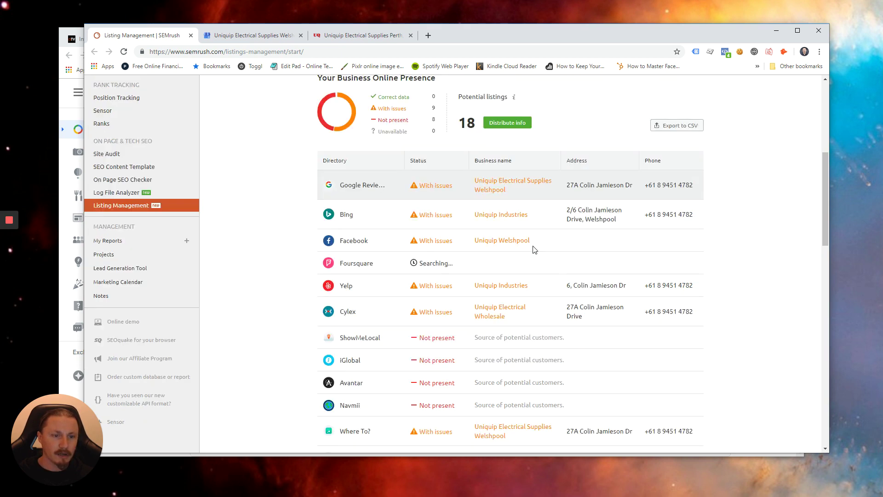
scroll(525, 240, "up", 1)
scroll(512, 236, "down", 1)
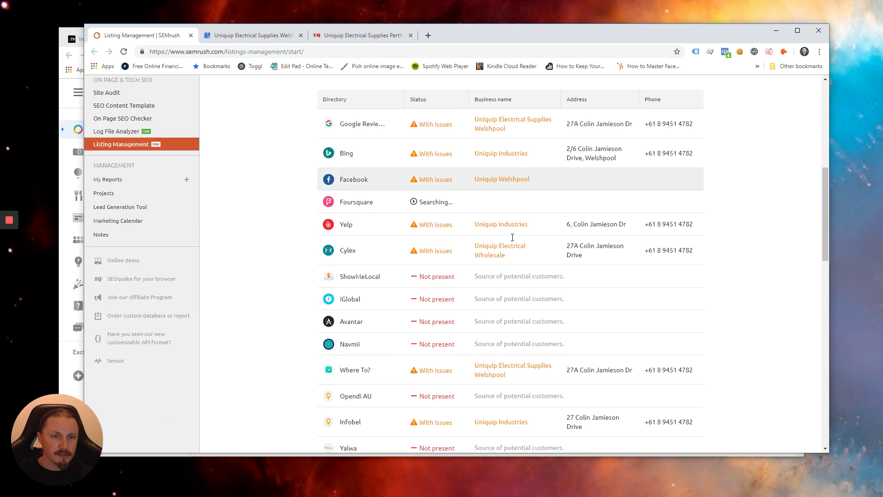
scroll(513, 240, "down", 1)
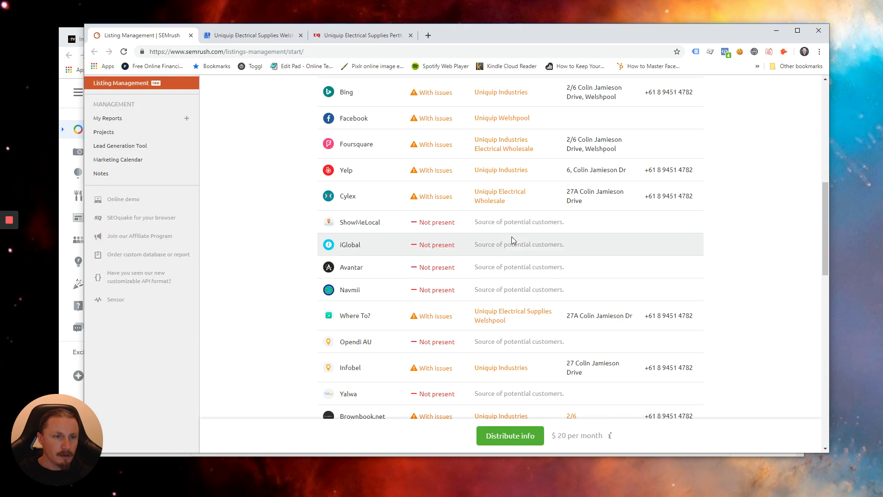
scroll(512, 236, "up", 2)
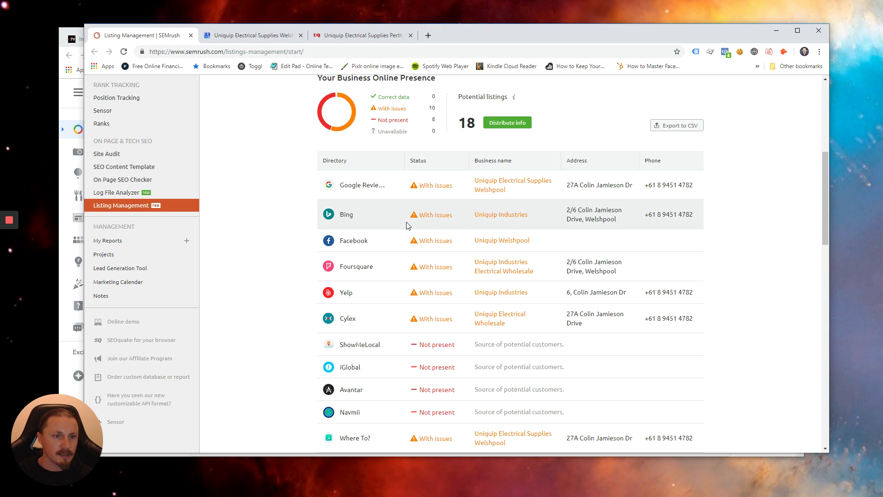
scroll(358, 221, "down", 1)
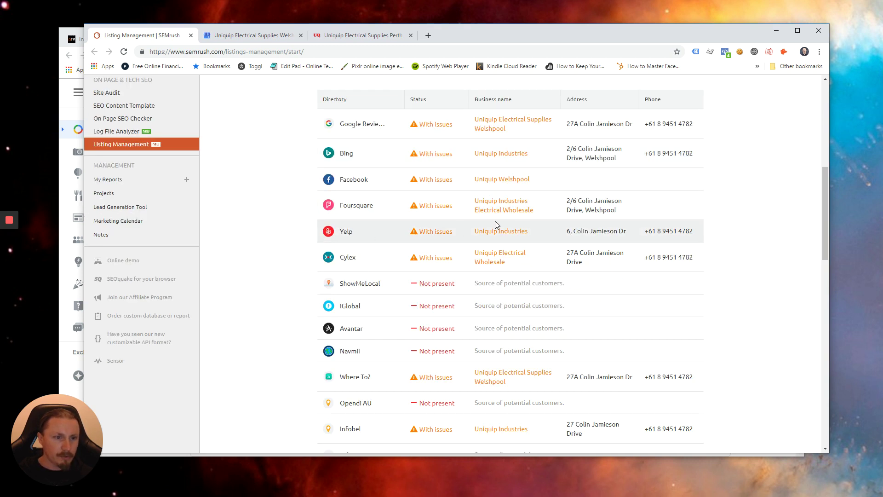
scroll(491, 228, "down", 1)
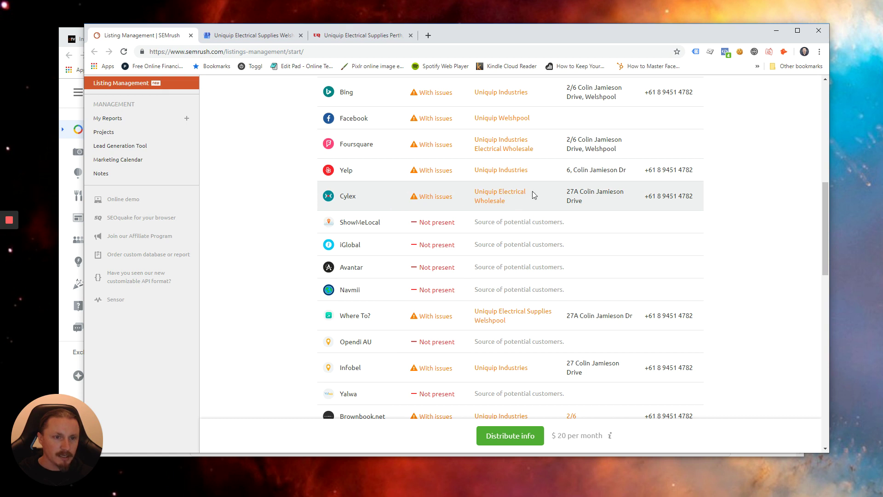
scroll(527, 195, "up", 1)
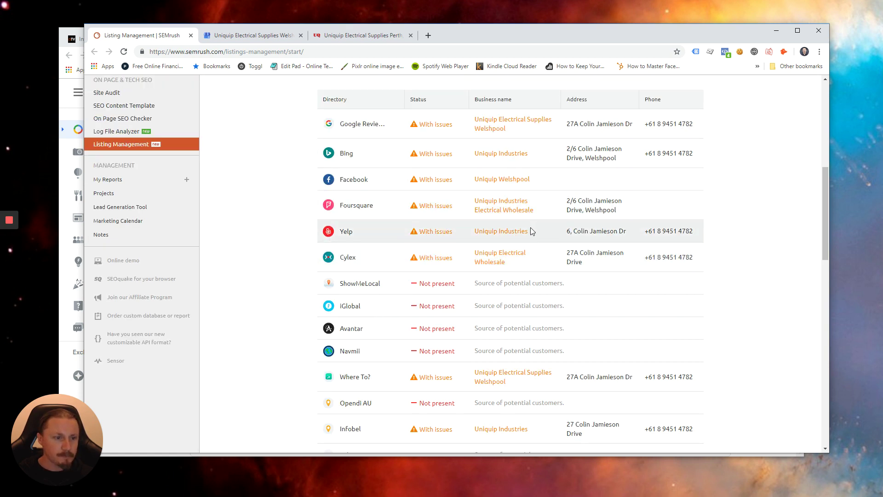
scroll(531, 227, "down", 2)
scroll(531, 228, "down", 1)
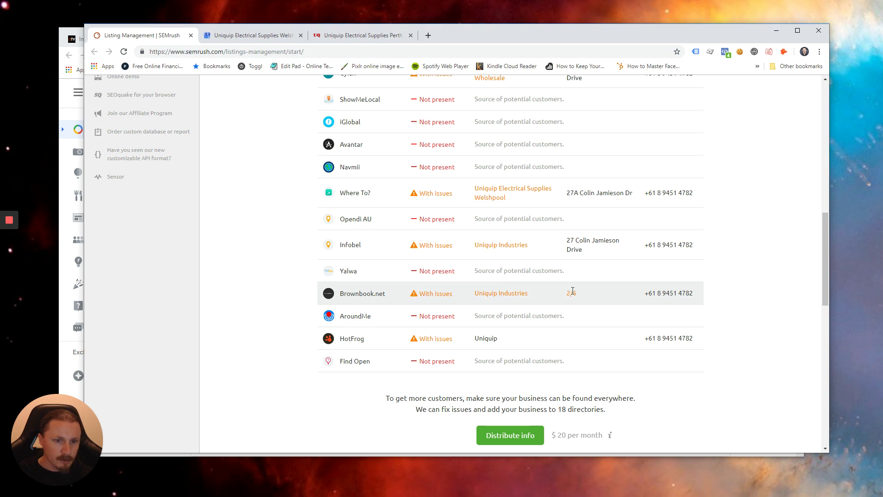
scroll(582, 297, "up", 1)
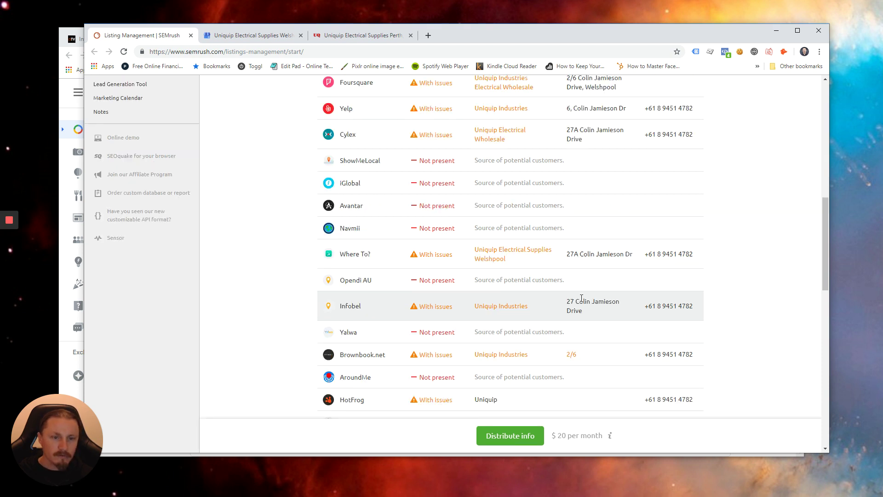
scroll(578, 143, "up", 2)
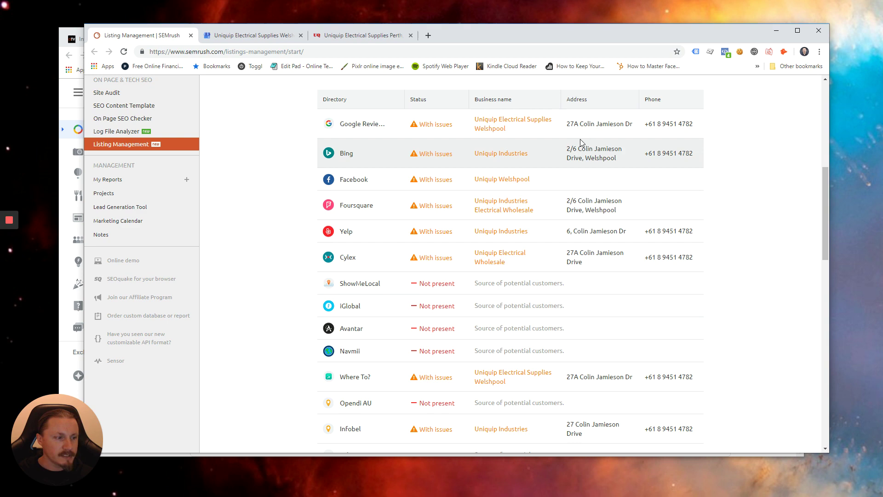
scroll(581, 140, "down", 3)
scroll(585, 166, "up", 2)
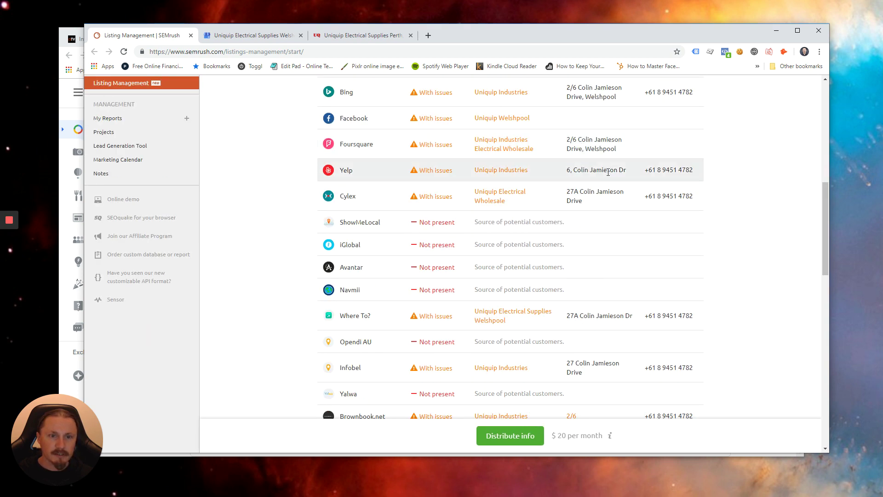
scroll(582, 189, "up", 4)
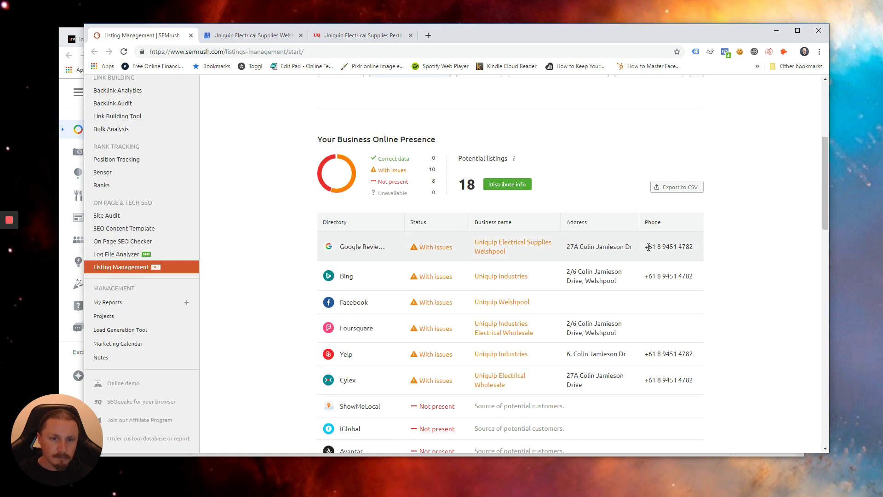
scroll(682, 277, "down", 5)
scroll(677, 279, "down", 1)
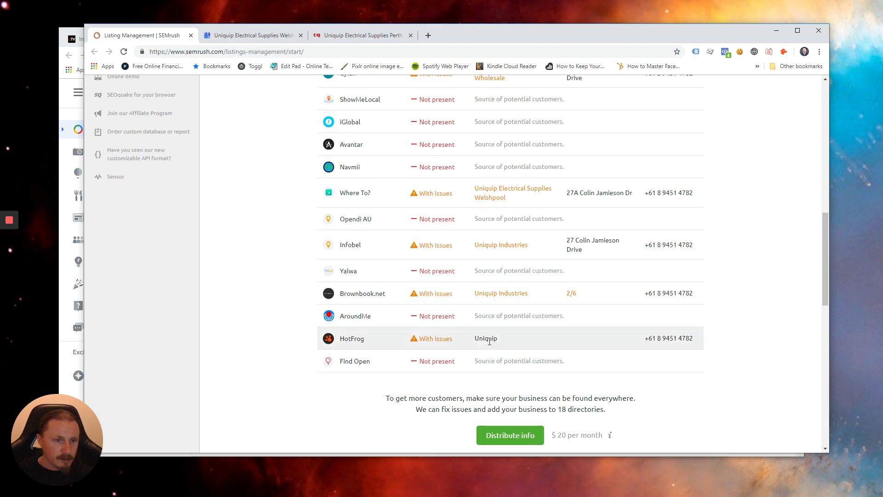
scroll(514, 340, "up", 1)
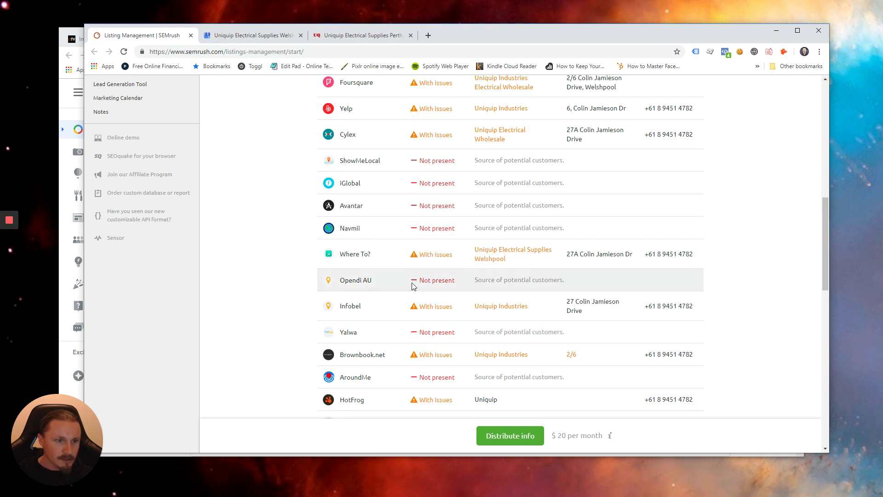
mouse_move(426, 280)
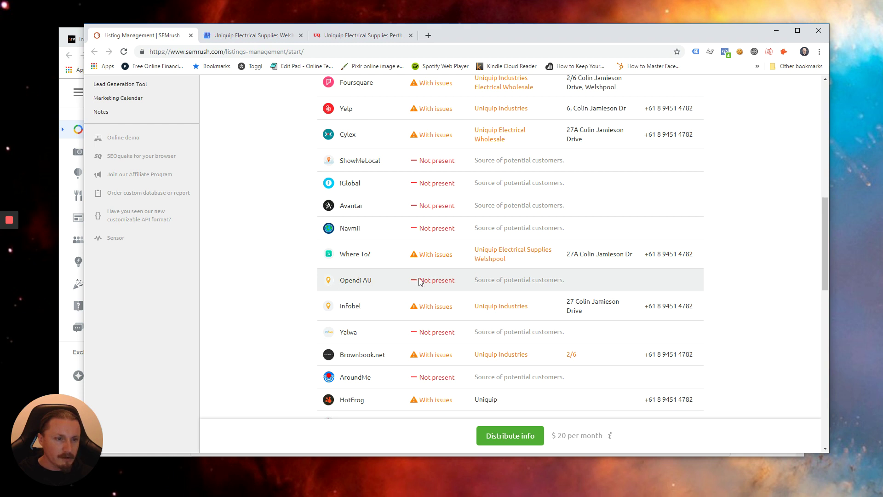
scroll(416, 282, "up", 1)
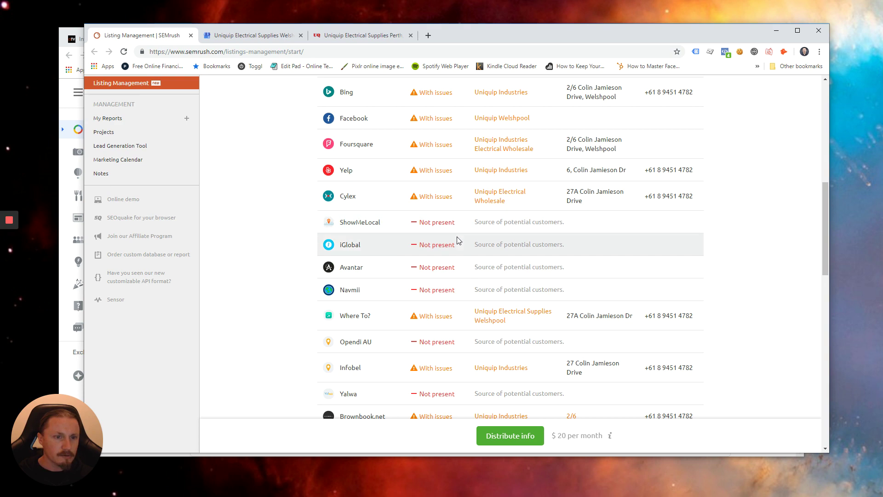
scroll(474, 249, "up", 1)
scroll(493, 264, "up", 2)
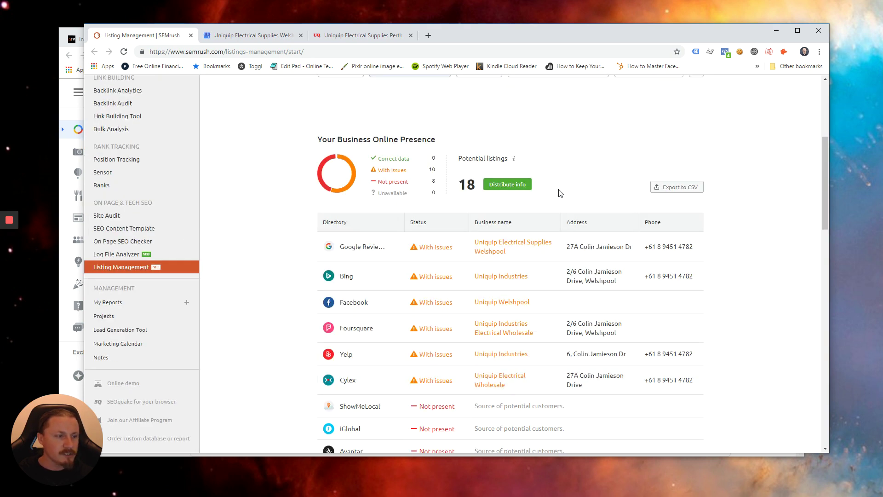
scroll(557, 197, "up", 2)
scroll(556, 221, "down", 3)
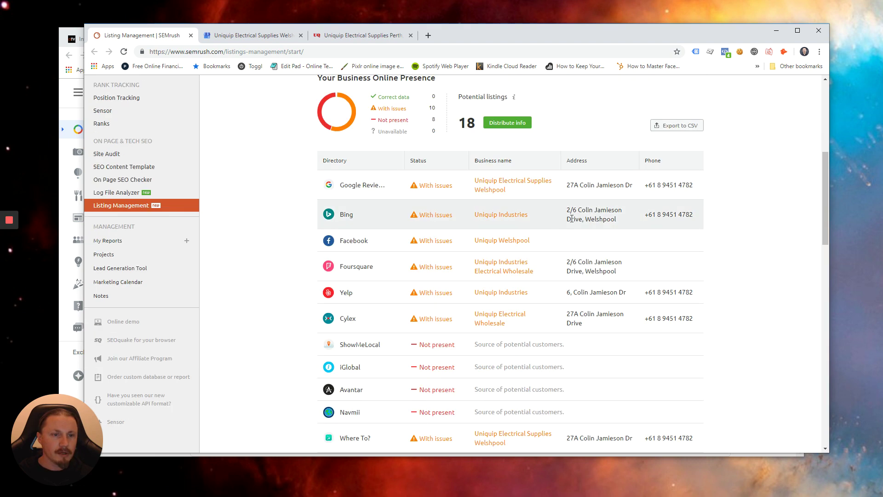
scroll(518, 230, "down", 2)
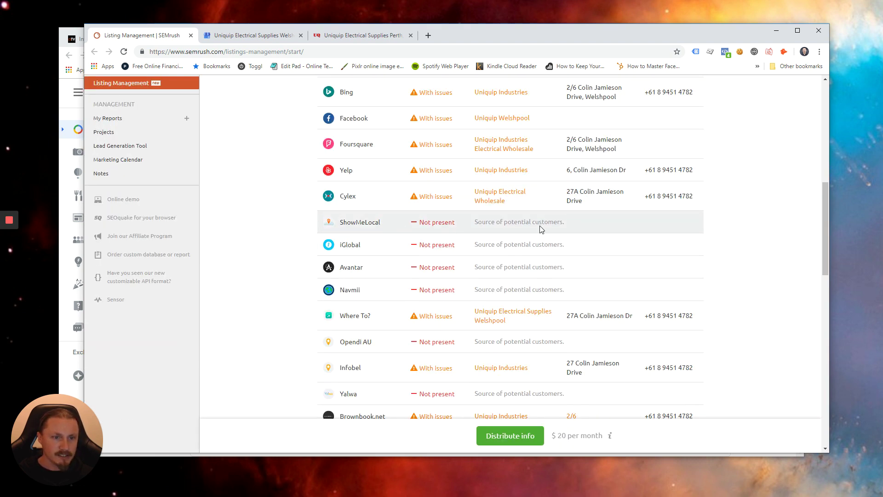
scroll(538, 229, "down", 2)
scroll(534, 249, "down", 5)
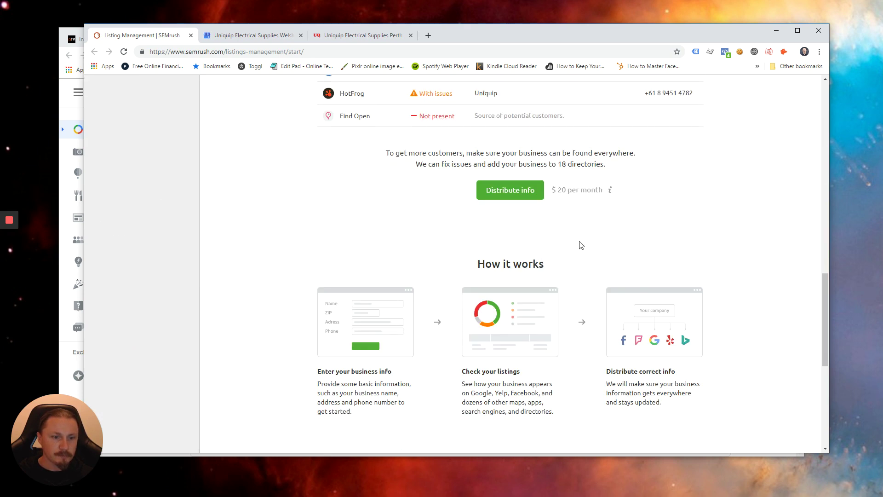
scroll(581, 246, "up", 7)
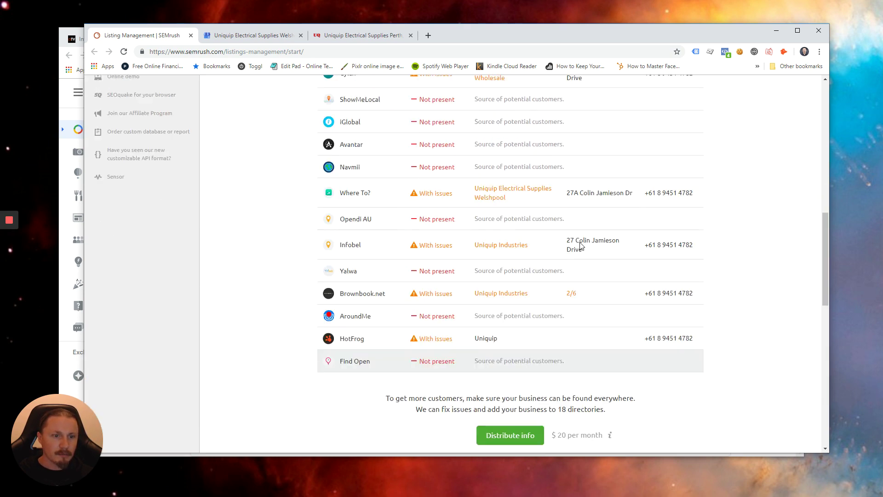
scroll(581, 246, "up", 5)
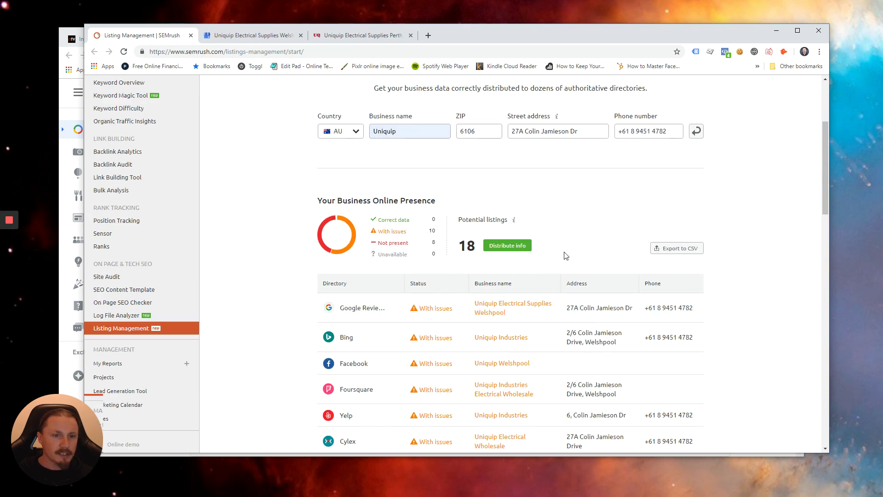
scroll(565, 255, "up", 1)
scroll(566, 256, "up", 1)
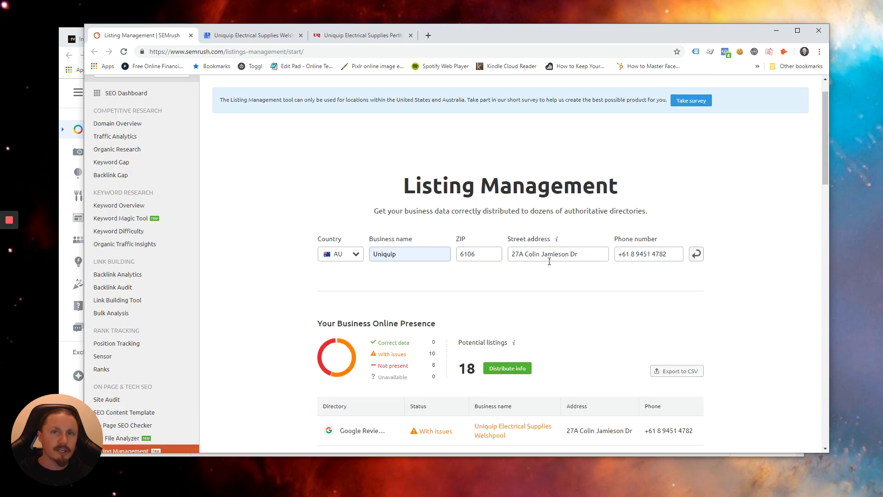
scroll(554, 275, "down", 3)
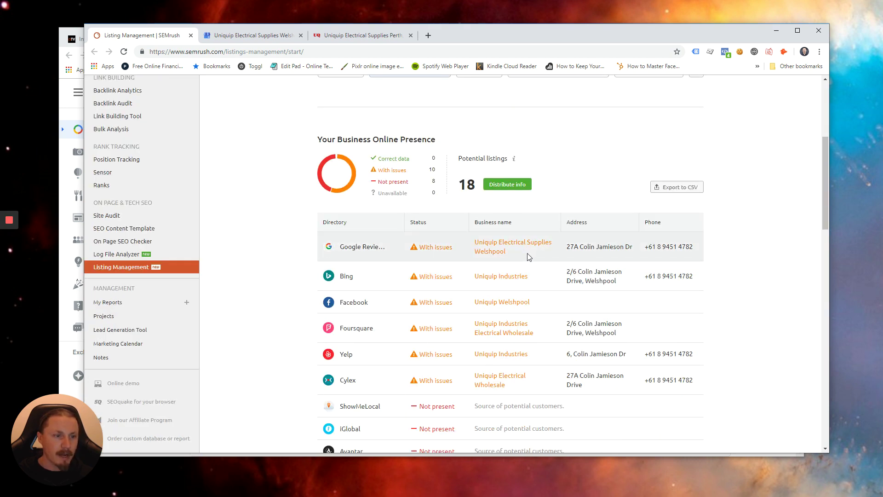
scroll(528, 256, "down", 1)
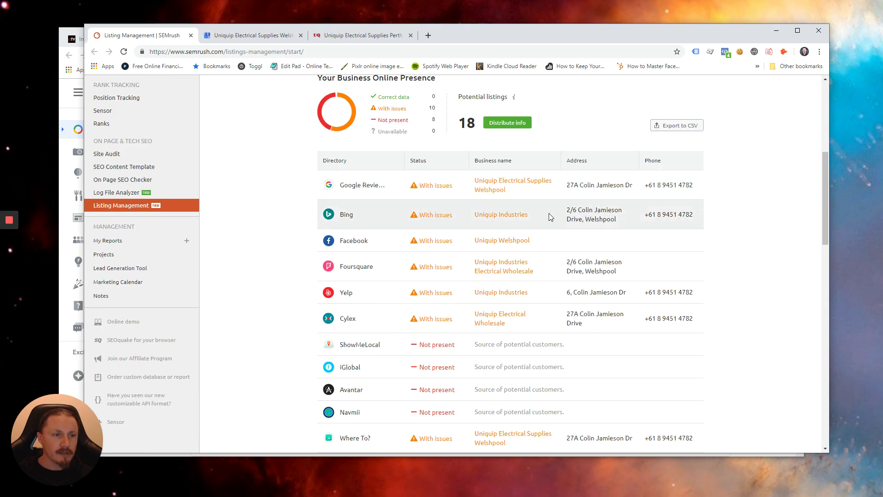
scroll(444, 245, "down", 2)
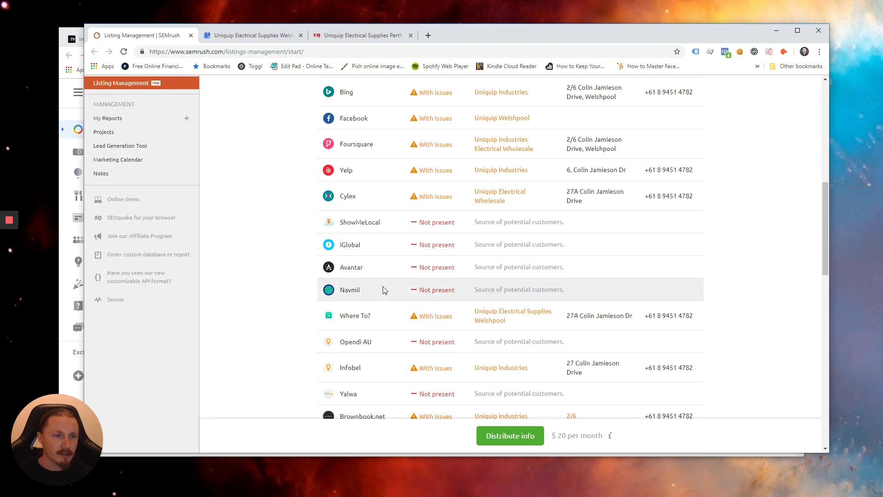
scroll(512, 282, "down", 1)
scroll(513, 285, "down", 1)
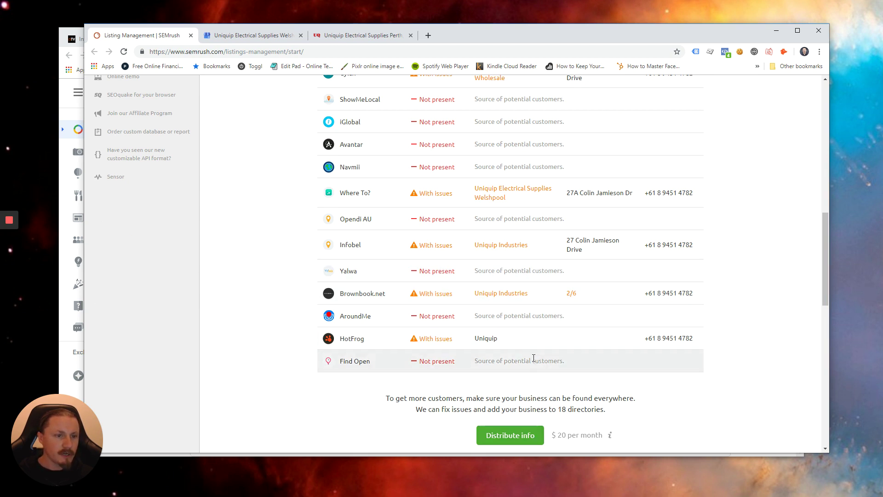
scroll(534, 357, "up", 2)
scroll(509, 335, "up", 1)
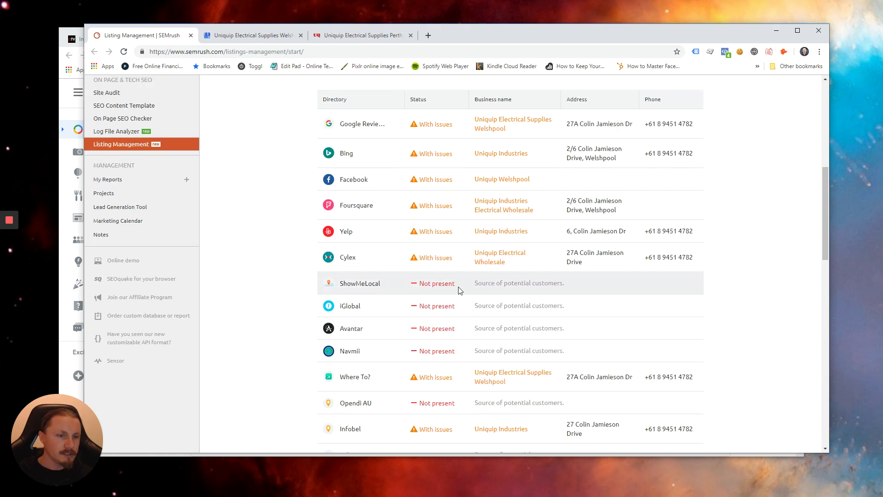
scroll(526, 286, "up", 1)
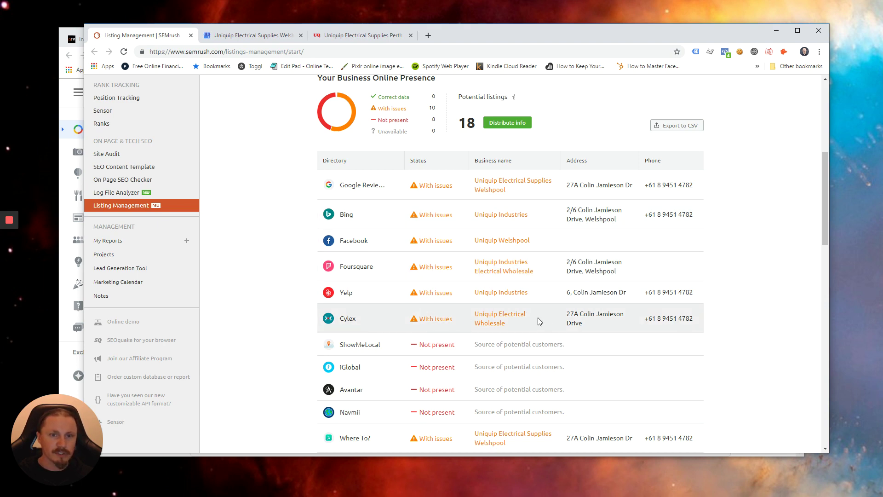
scroll(537, 319, "up", 5)
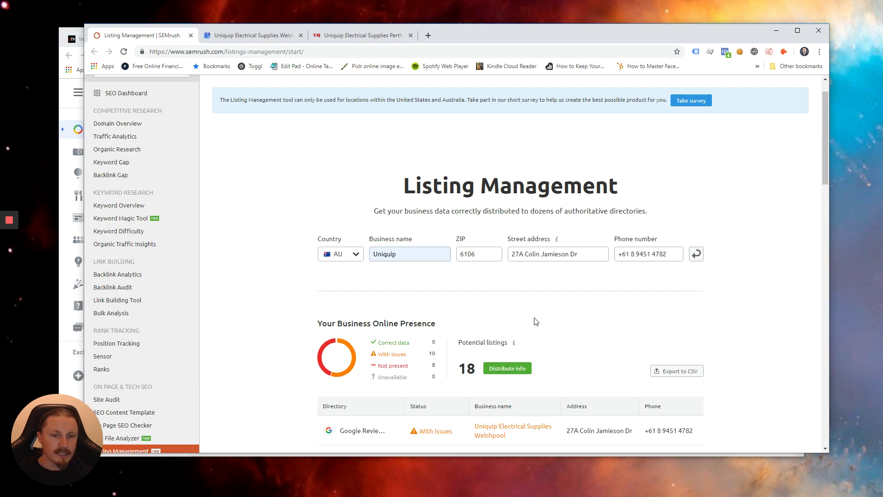
scroll(555, 319, "down", 3)
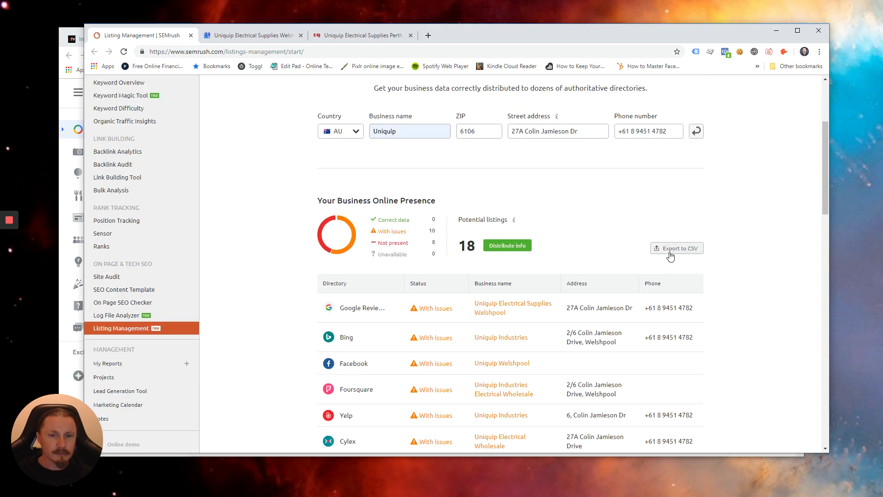
scroll(656, 223, "down", 3)
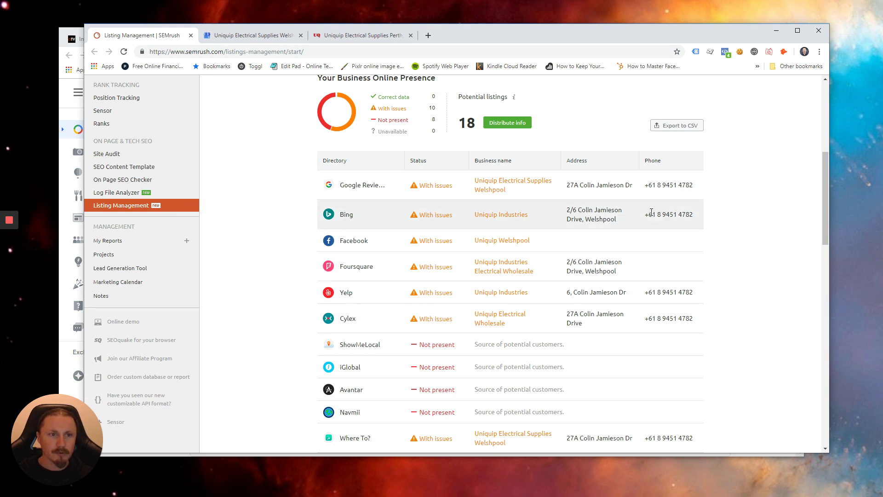
scroll(601, 213, "down", 4)
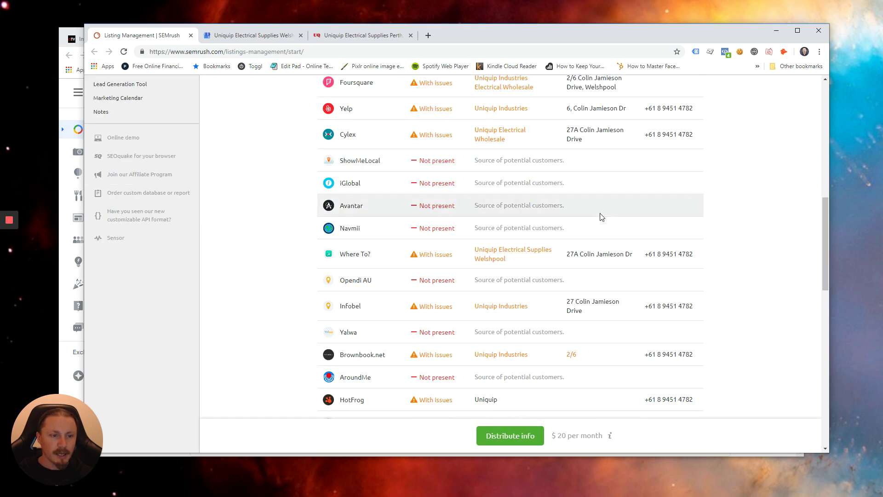
scroll(600, 218, "up", 8)
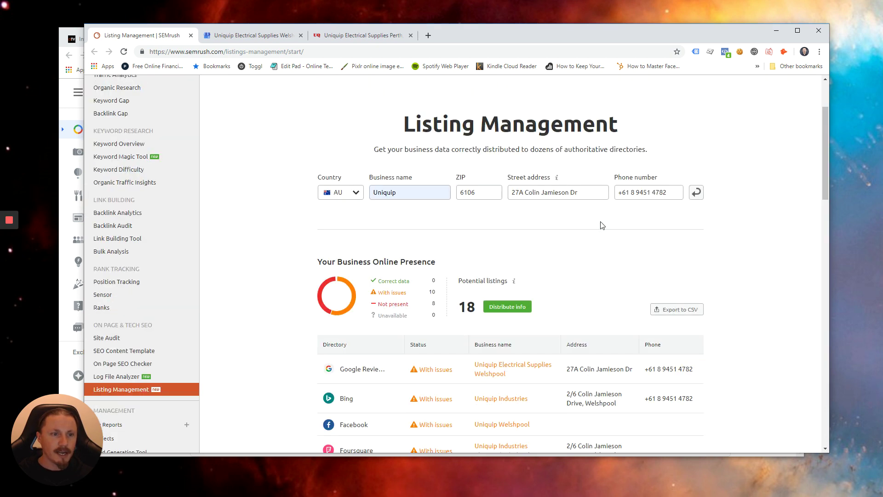